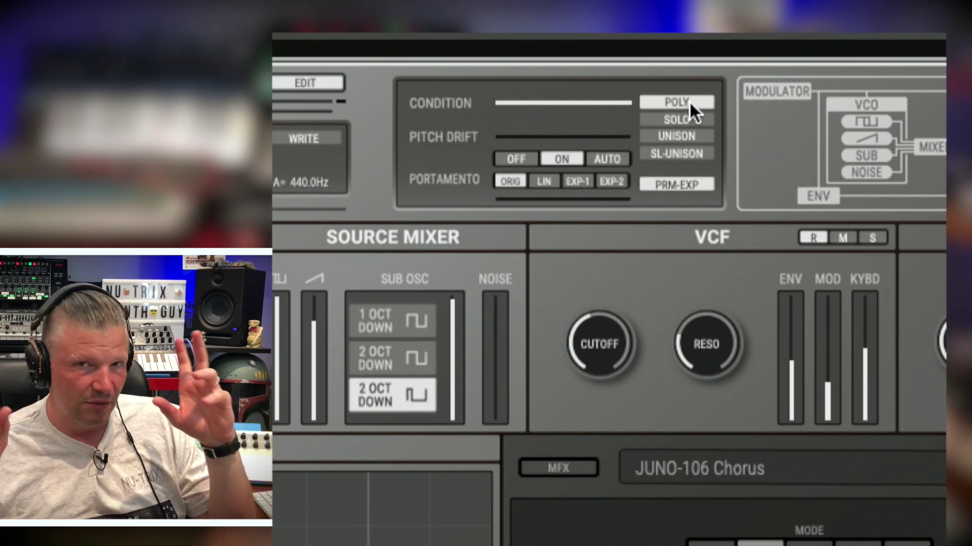
Step: Raise the NT Pulse Pad patch's Pitch Drift to about half and adjust its Condition
{"action": "left_click_drag", "start_coordinate": [569, 137], "coordinate": [556, 102]}
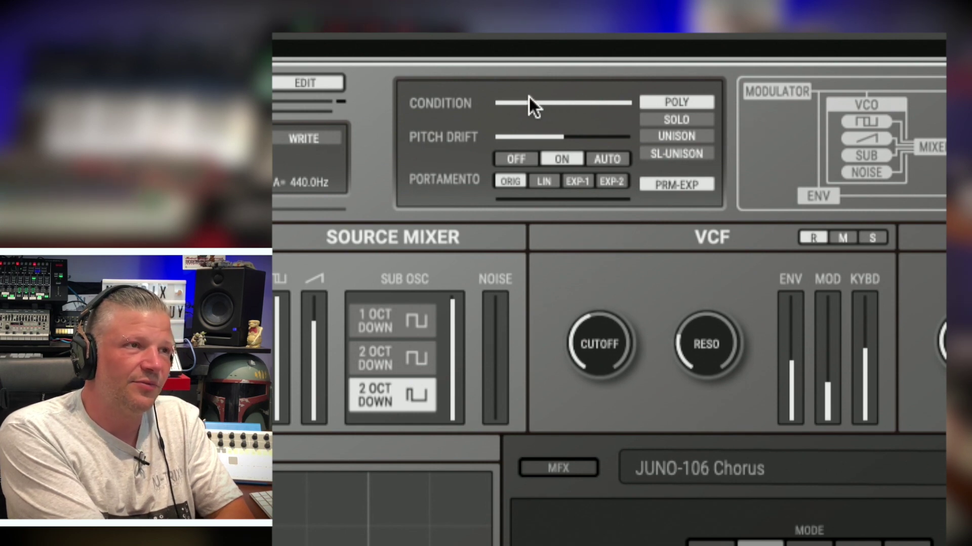
{"action": "mouse_move", "coordinate": [599, 103]}
{"action": "left_mouse_down"}
{"action": "mouse_move", "coordinate": [532, 101]}
{"action": "mouse_move", "coordinate": [591, 102]}
{"action": "left_mouse_up"}
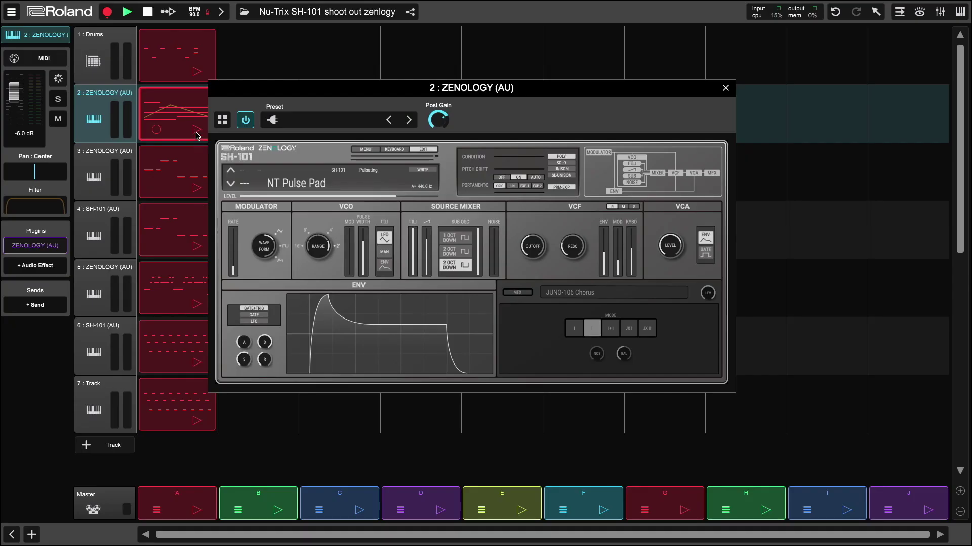
Step: Open the track 2 clip in the note editor and reposition its ZENOLOGY window over the notes, trying the modulator rate
{"action": "left_click_drag", "start_coordinate": [255, 89], "coordinate": [508, 239]}
{"action": "double_click", "coordinate": [182, 116]}
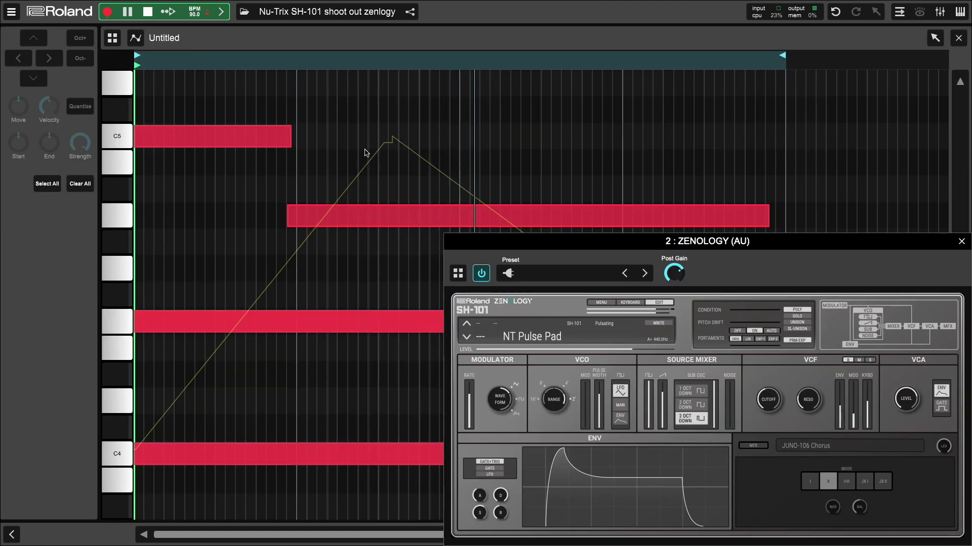
{"action": "left_click_drag", "start_coordinate": [595, 250], "coordinate": [171, 127]}
{"action": "left_click", "coordinate": [189, 289]}
{"action": "left_click_drag", "start_coordinate": [189, 289], "coordinate": [193, 275]}
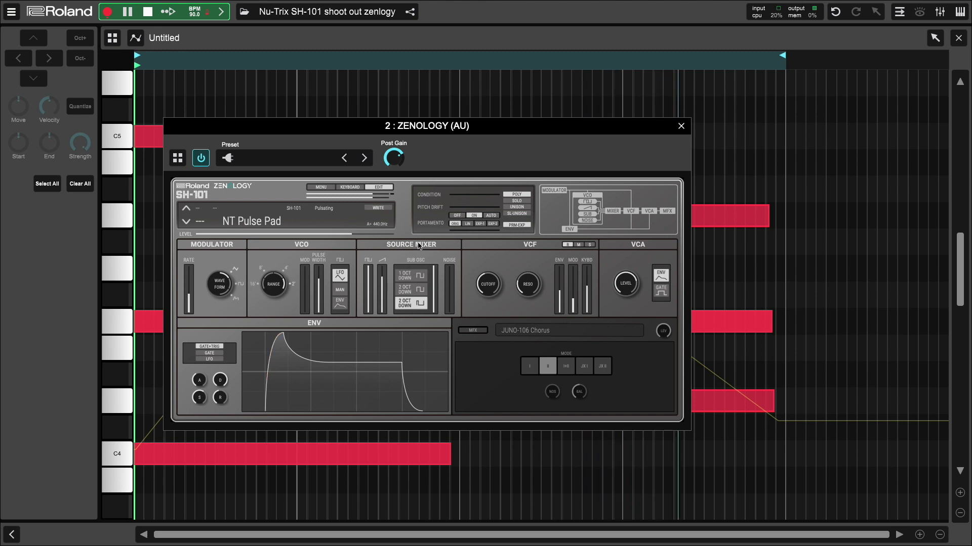
{"action": "left_click_drag", "start_coordinate": [355, 130], "coordinate": [371, 77]}
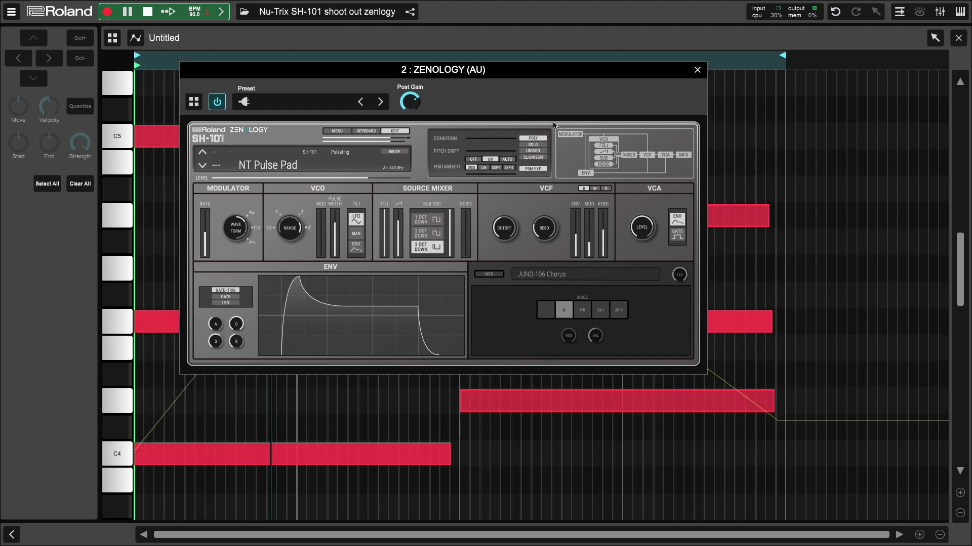
Step: Try the Unison voice mode on the NT Pulse Pad patch, and set it to Solo
{"action": "left_click", "coordinate": [534, 145]}
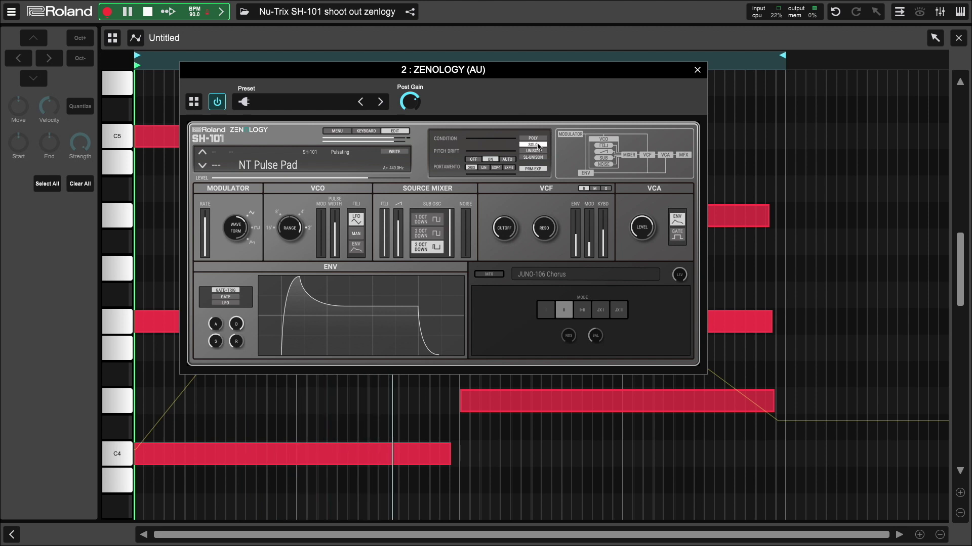
{"action": "left_click", "coordinate": [538, 151]}
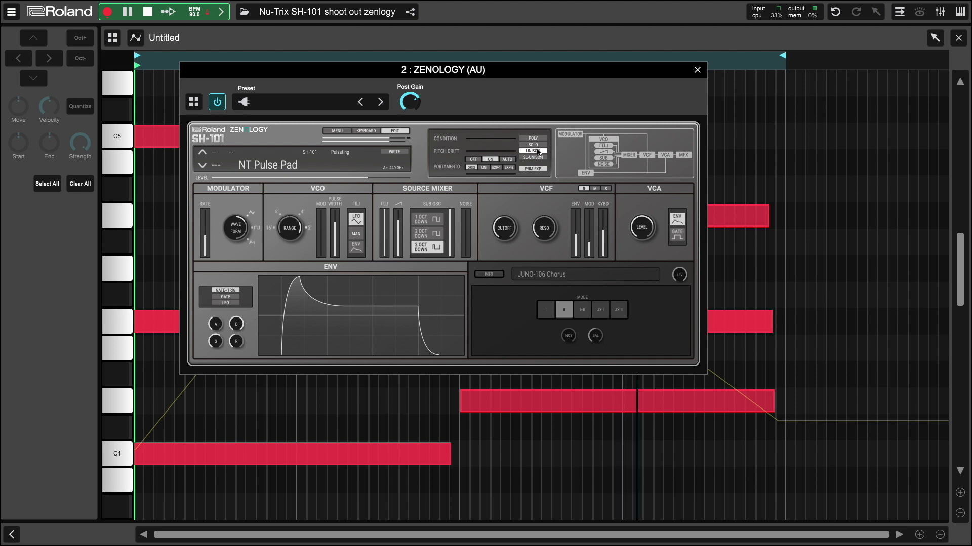
{"action": "left_click", "coordinate": [538, 145]}
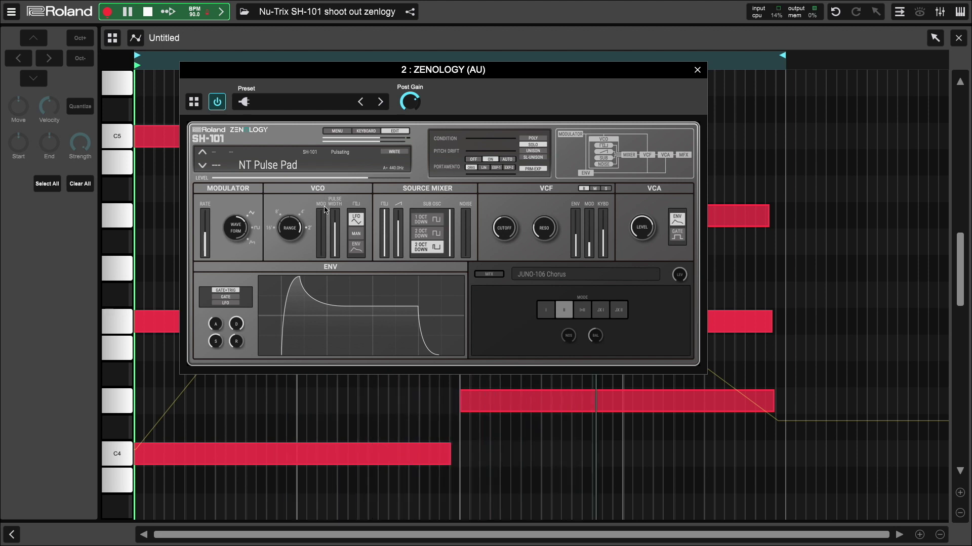
Step: Rebalance the source mixer with the sawtooth level low and the sub oscillator high, using the 2 OCT DOWN pulse
{"action": "mouse_move", "coordinate": [322, 257]}
{"action": "left_click_drag", "start_coordinate": [321, 257], "coordinate": [321, 263]}
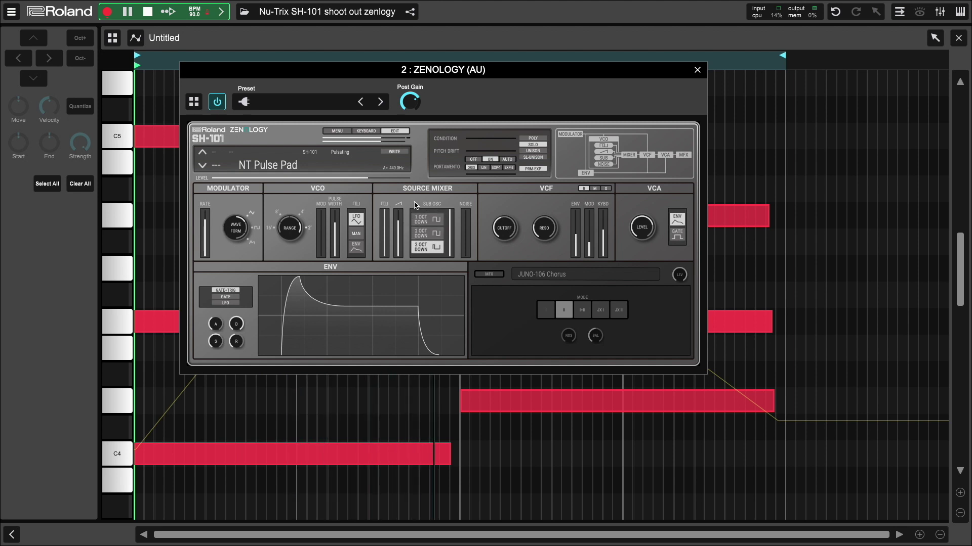
{"action": "left_click", "coordinate": [452, 223]}
{"action": "left_click_drag", "start_coordinate": [452, 223], "coordinate": [451, 255]}
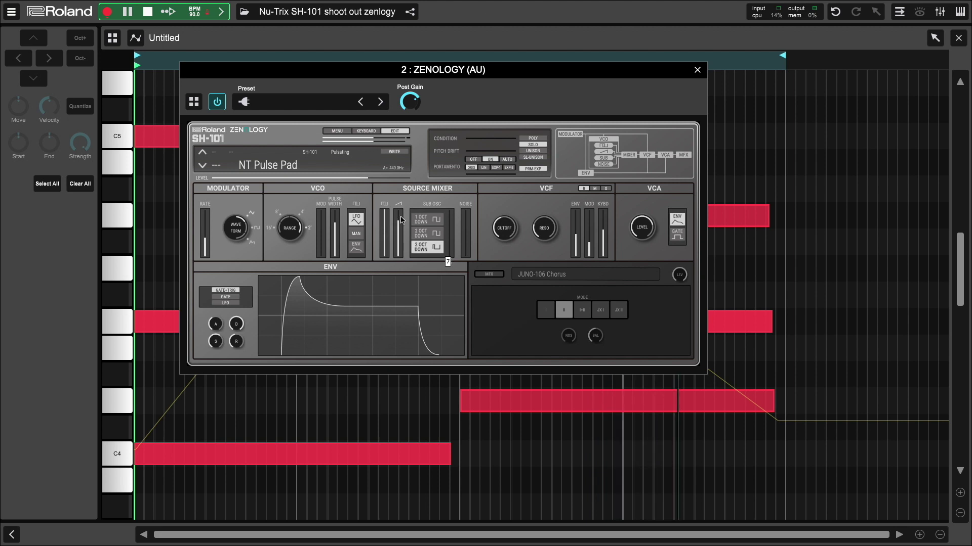
{"action": "left_click_drag", "start_coordinate": [401, 223], "coordinate": [450, 221]}
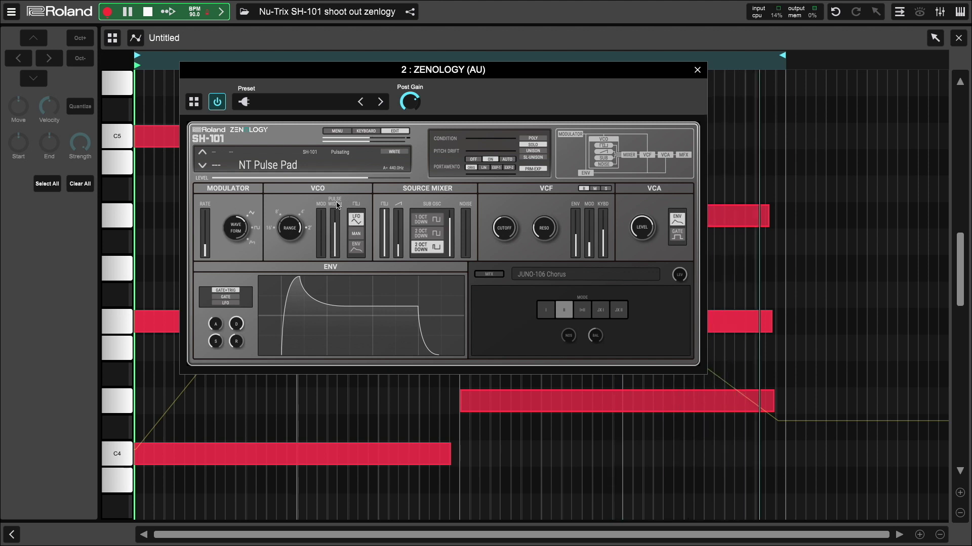
{"action": "left_click", "coordinate": [436, 247]}
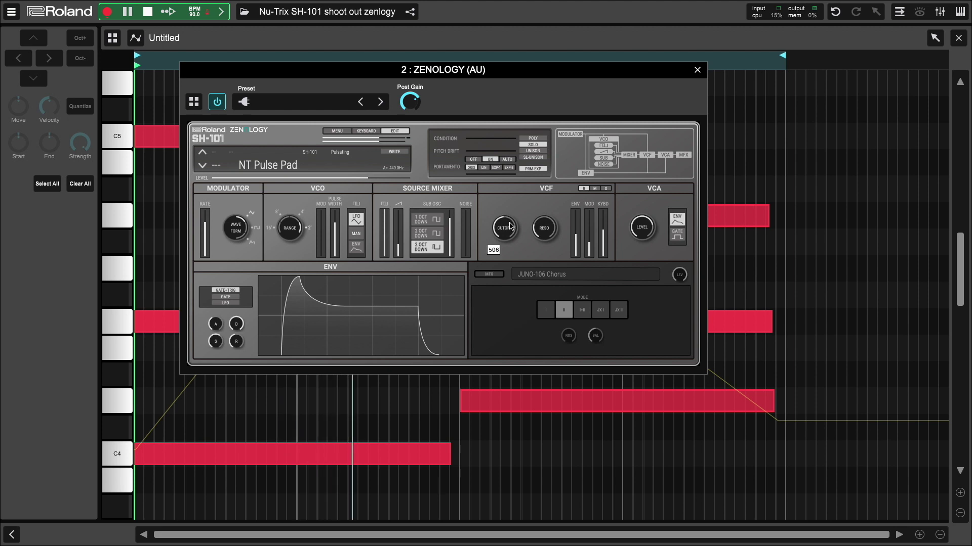
Step: Set the VCF cutoff to 501, envelope amount to 809 and resonance to 394, and lower the ENV sustain
{"action": "mouse_move", "coordinate": [578, 232]}
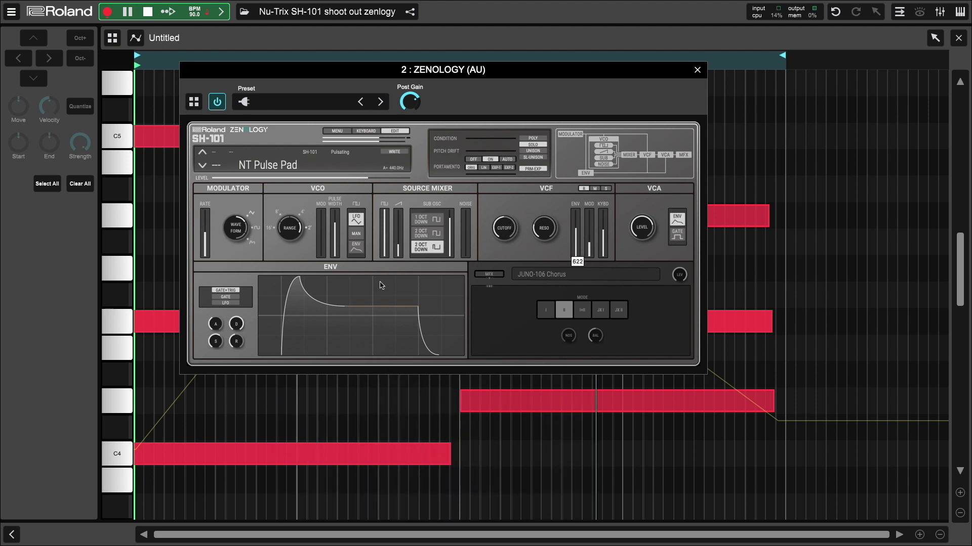
{"action": "left_click_drag", "start_coordinate": [372, 307], "coordinate": [315, 320]}
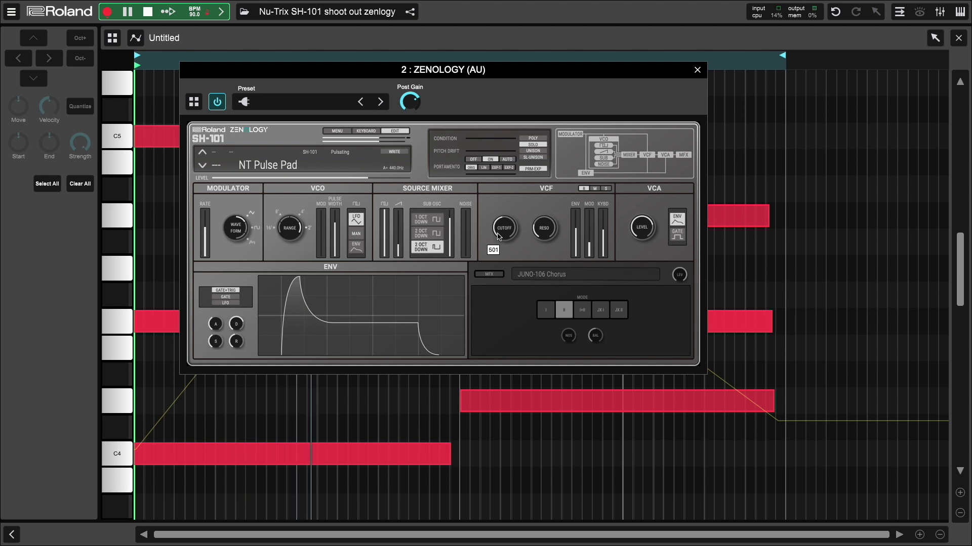
{"action": "mouse_move", "coordinate": [578, 223]}
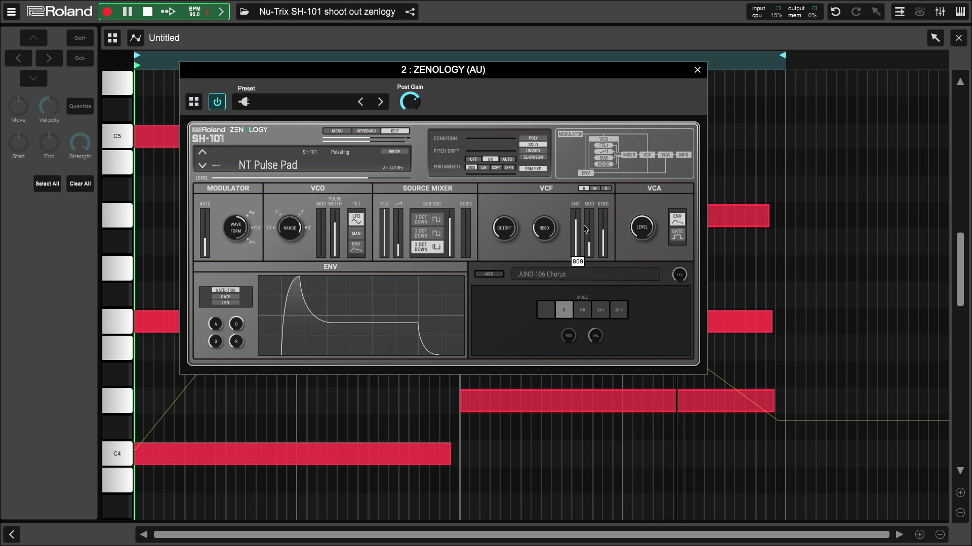
{"action": "mouse_move", "coordinate": [544, 226]}
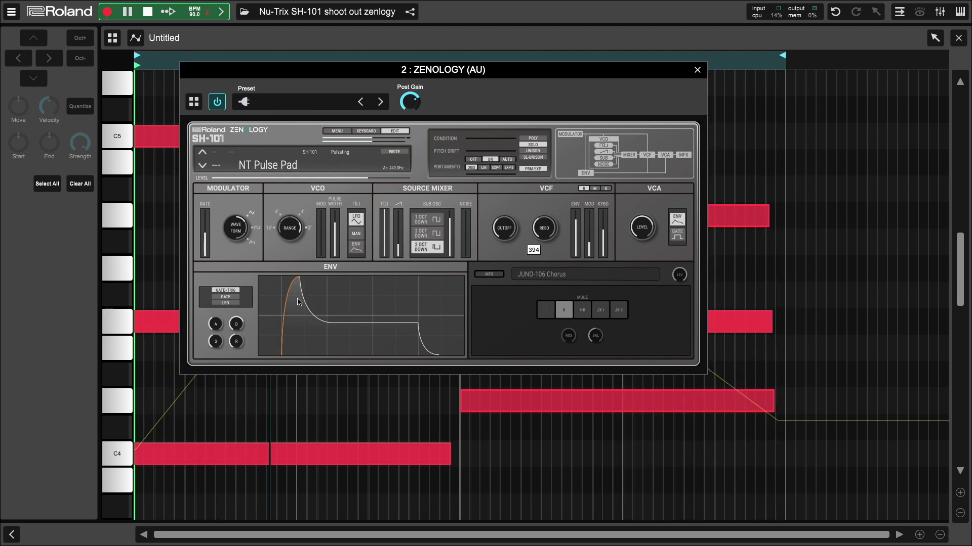
Step: Lengthen the envelope's attack and release, and raise the VCF MOD amount to more than half
{"action": "left_click_drag", "start_coordinate": [291, 304], "coordinate": [306, 307]}
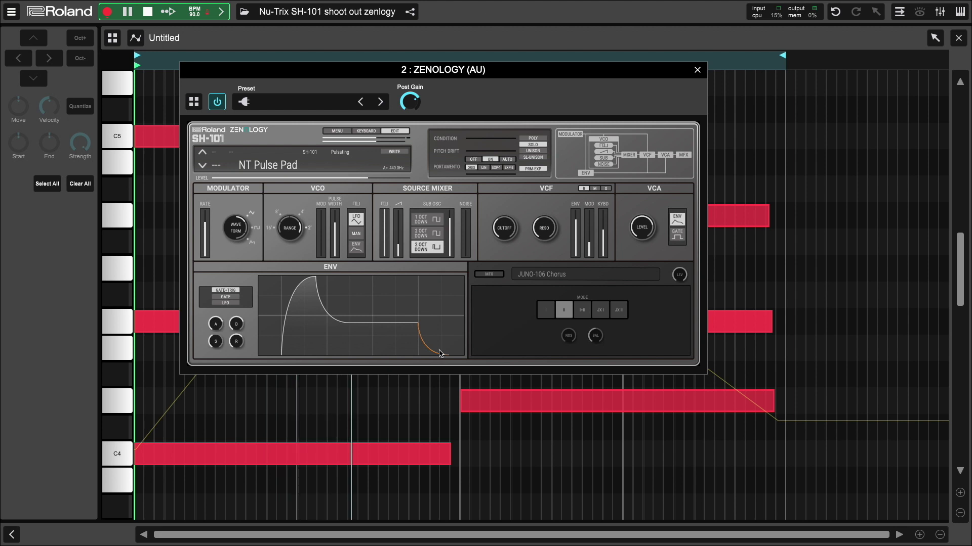
{"action": "mouse_move", "coordinate": [590, 238]}
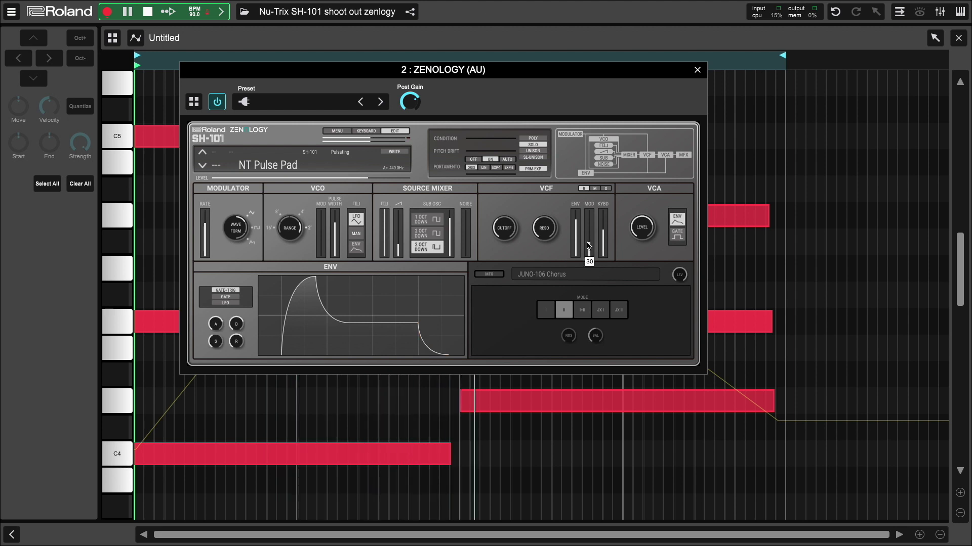
{"action": "left_click_drag", "start_coordinate": [589, 229], "coordinate": [589, 227]}
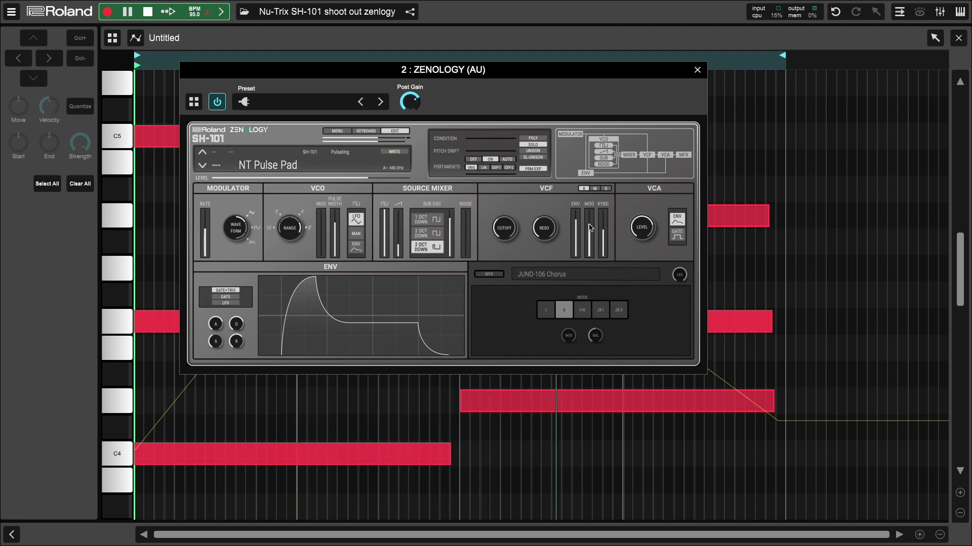
Step: Close the ZENOLOGY window and the note editor, and play only the track 3 clip
{"action": "left_click", "coordinate": [697, 71]}
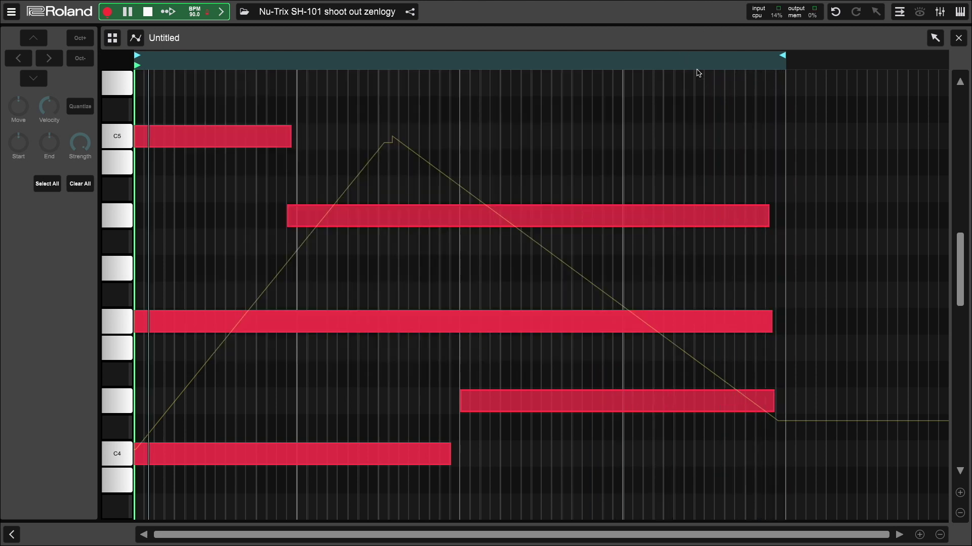
{"action": "left_click", "coordinate": [959, 38]}
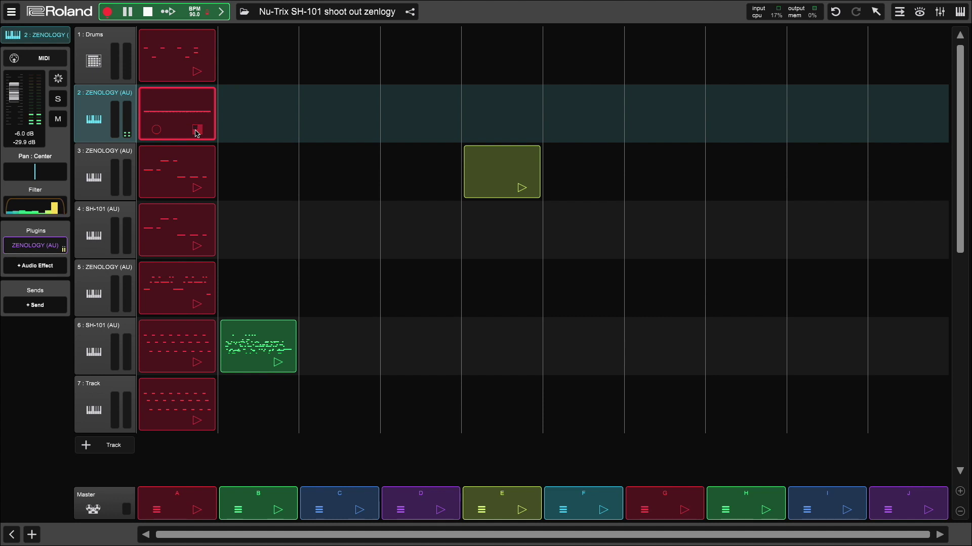
{"action": "left_click", "coordinate": [166, 183]}
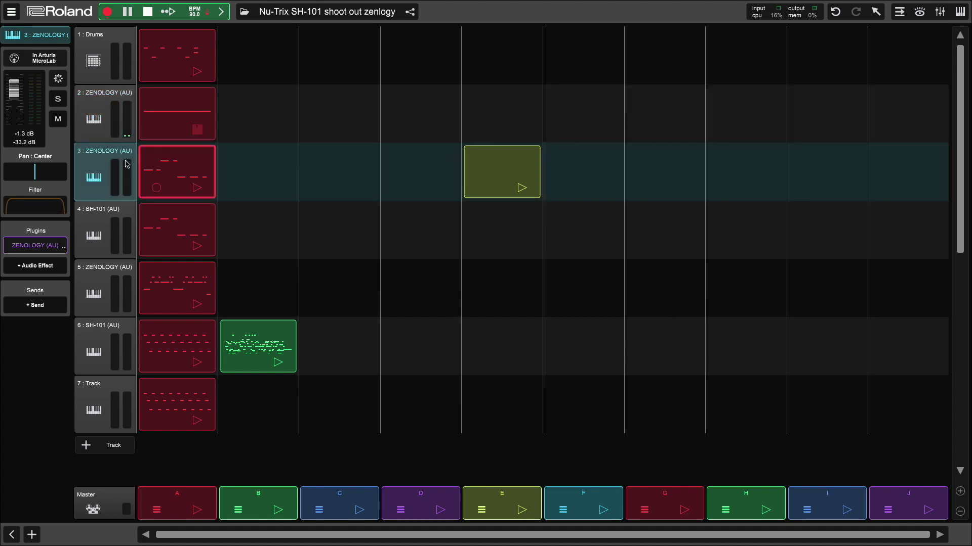
{"action": "key", "text": "space"}
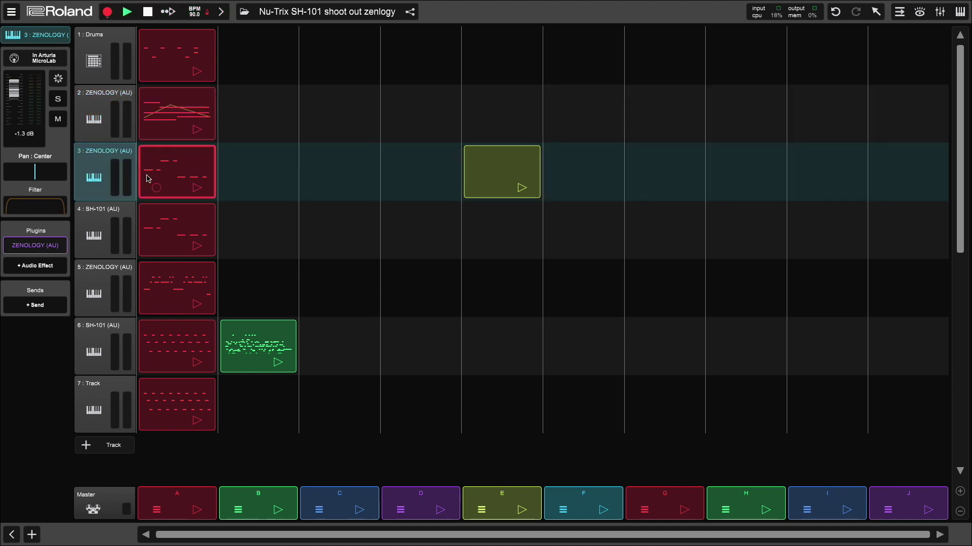
{"action": "left_click", "coordinate": [197, 189]}
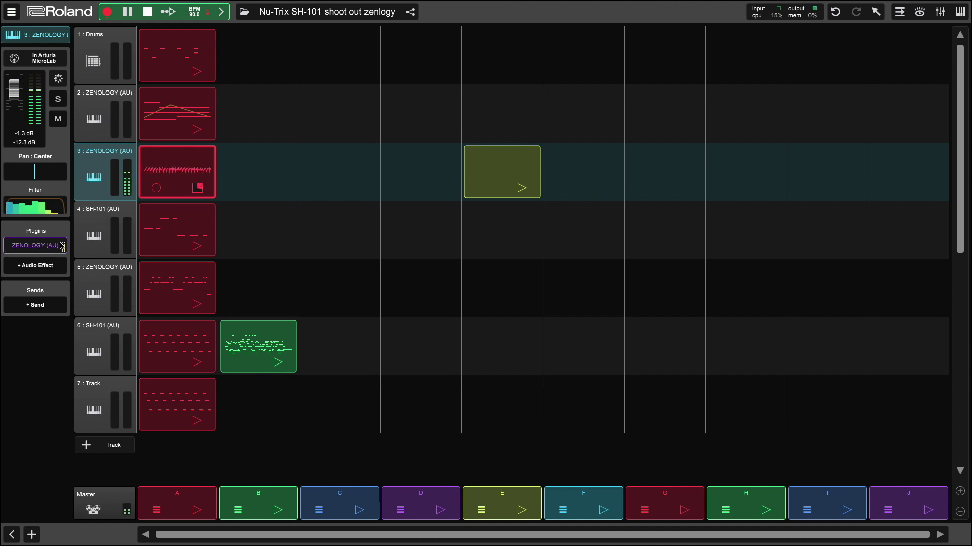
Step: Open track 3's ZENOLOGY synth in its full edit view and move its window aside
{"action": "left_click", "coordinate": [43, 252]}
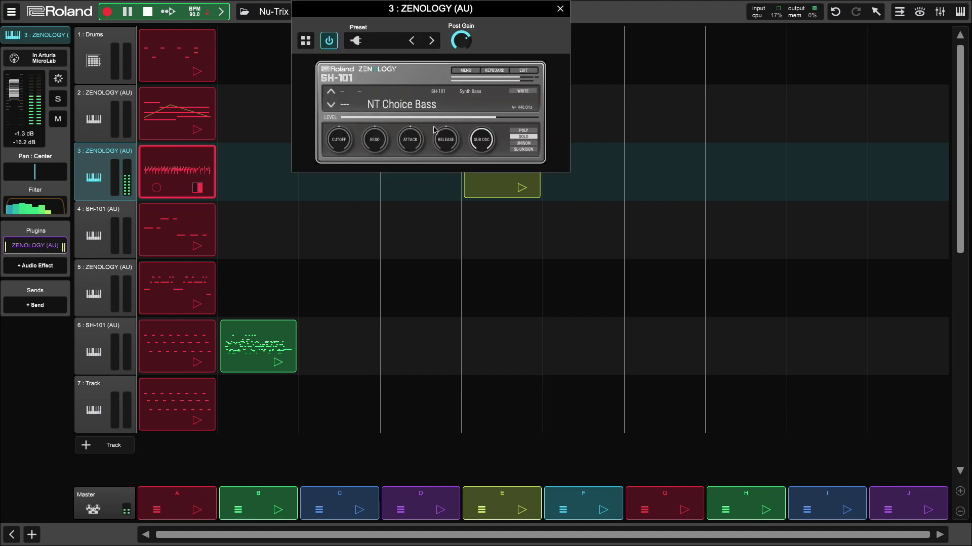
{"action": "left_click", "coordinate": [526, 71]}
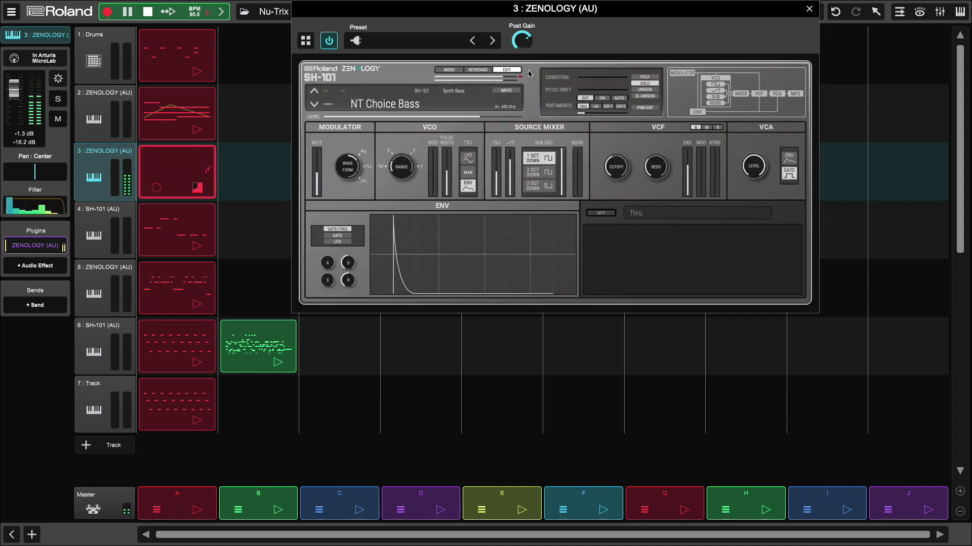
{"action": "left_click_drag", "start_coordinate": [660, 15], "coordinate": [793, 11]}
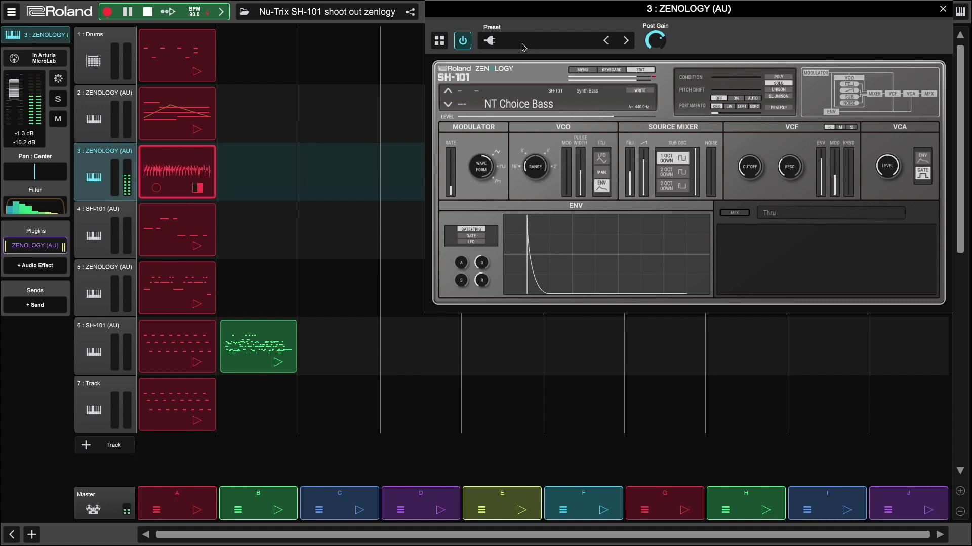
Step: Open track 4's SH-101 synth and arrange its window alongside the track 3 ZENOLOGY window, keeping the clips accessible
{"action": "left_click", "coordinate": [146, 235]}
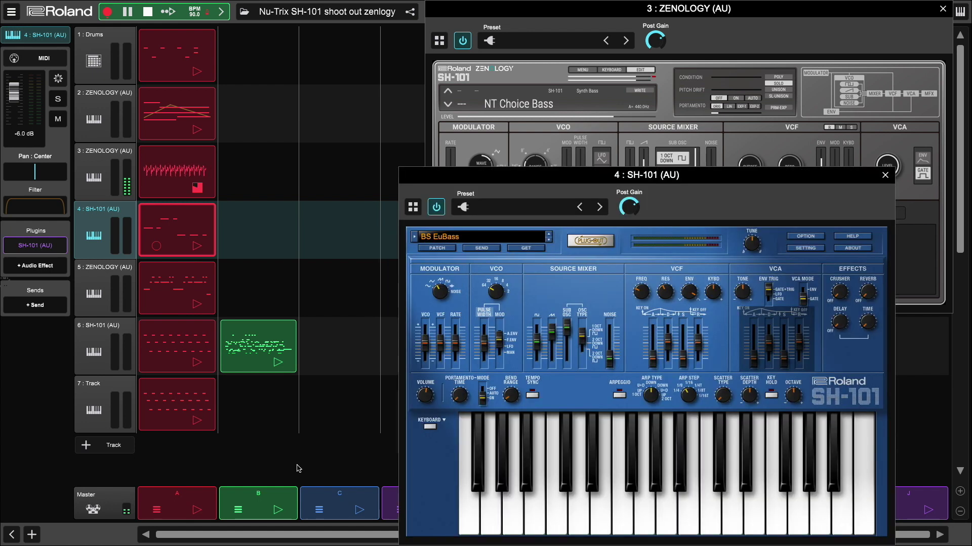
{"action": "left_click_drag", "start_coordinate": [738, 181], "coordinate": [797, 171]}
{"action": "left_click_drag", "start_coordinate": [828, 11], "coordinate": [442, 7]}
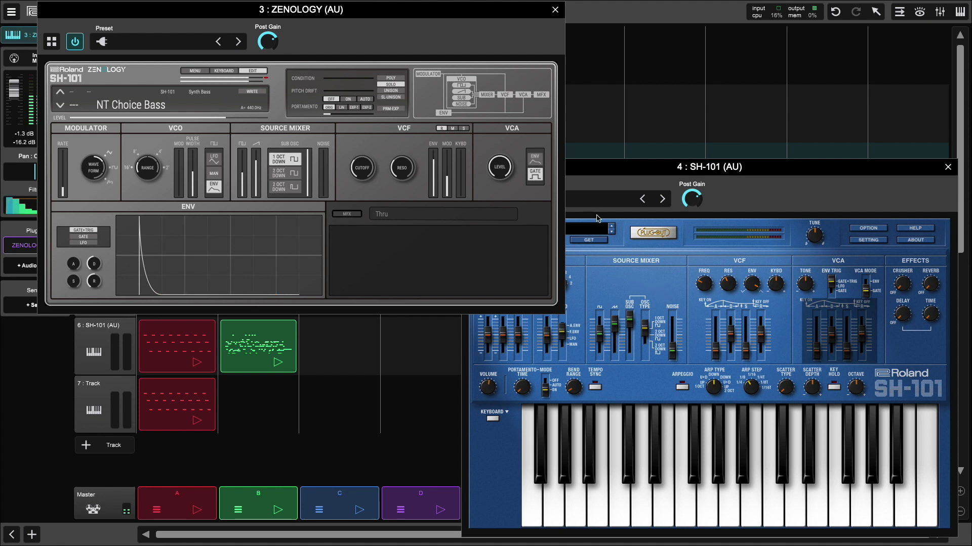
{"action": "left_click_drag", "start_coordinate": [294, 5], "coordinate": [460, 8]}
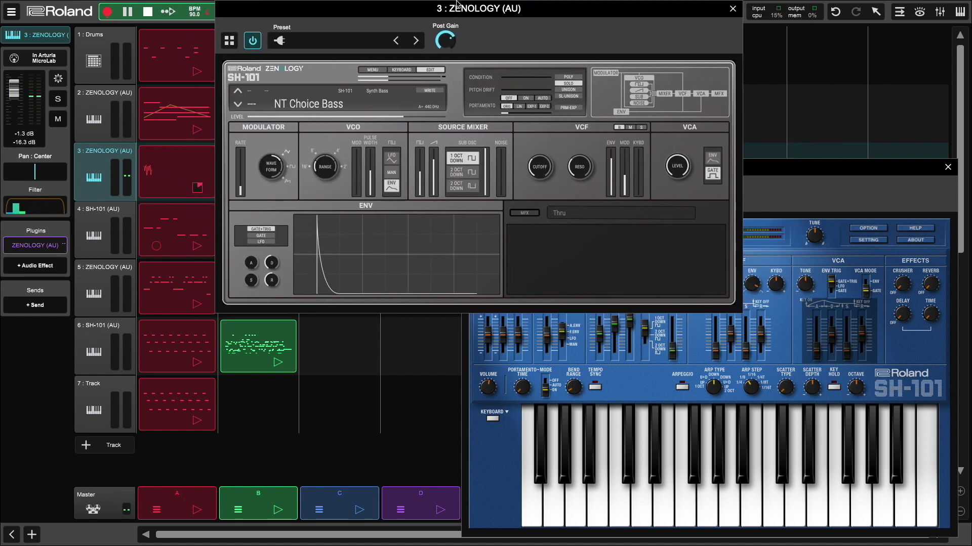
Step: Compare the bass sounds by alternately playing the track 3 ZENOLOGY clip and the track 4 SH-101 clip
{"action": "left_click", "coordinate": [197, 188]}
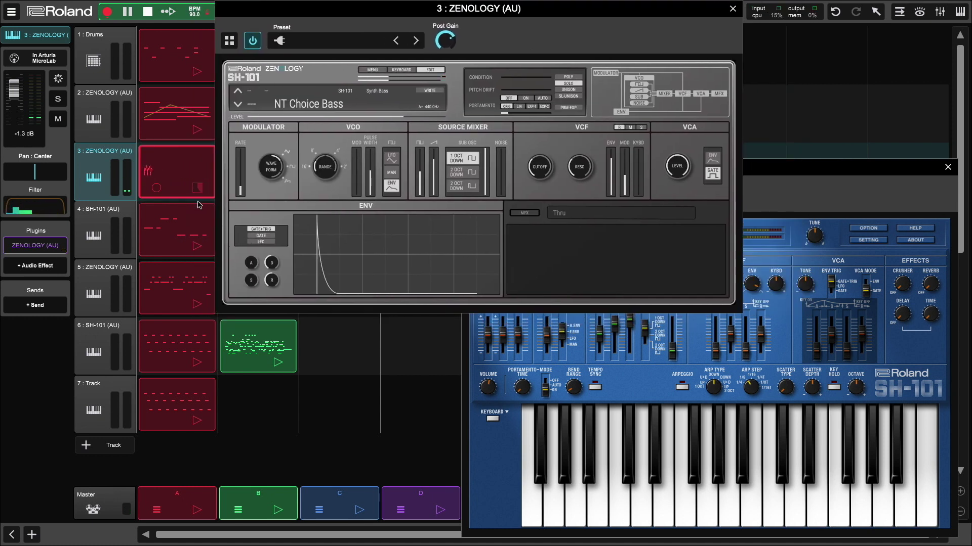
{"action": "left_click", "coordinate": [197, 248]}
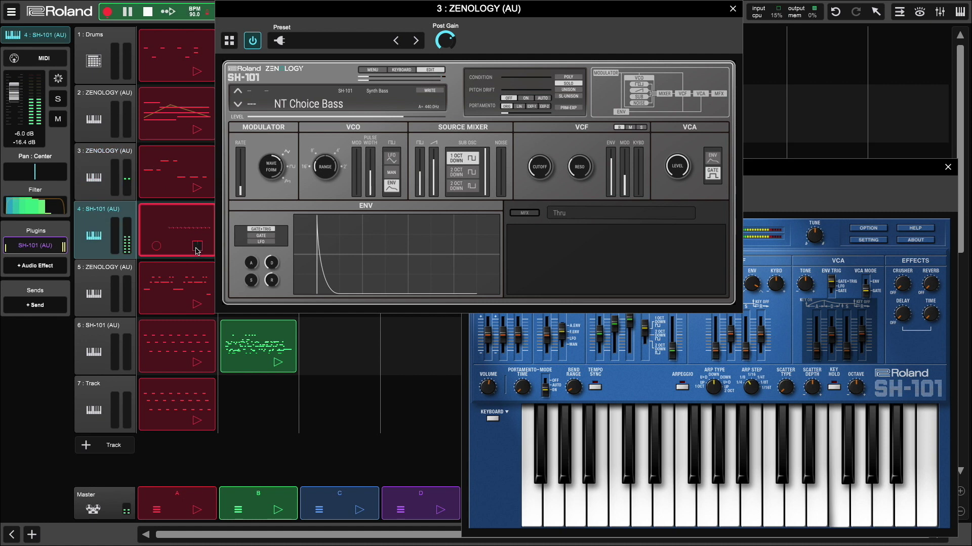
{"action": "left_click", "coordinate": [811, 167]}
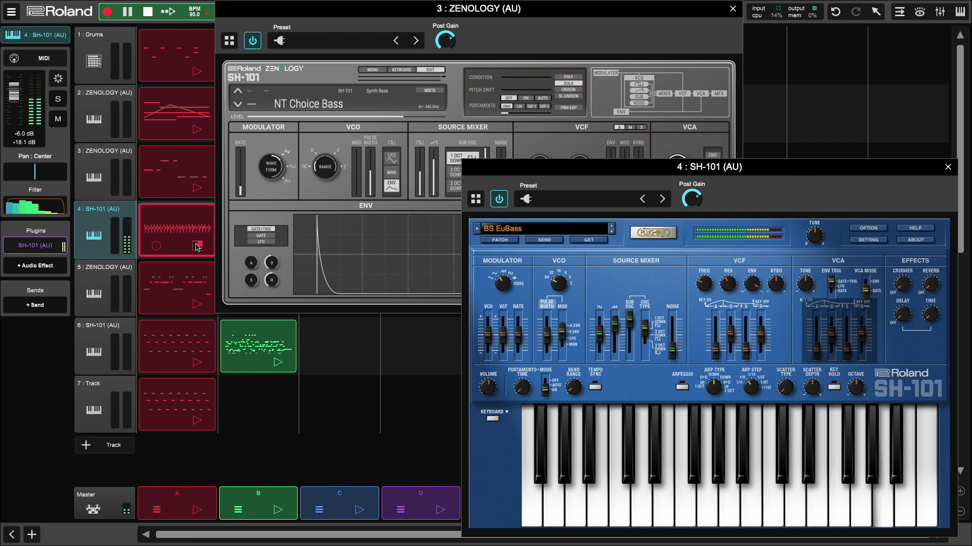
{"action": "left_click", "coordinate": [197, 193]}
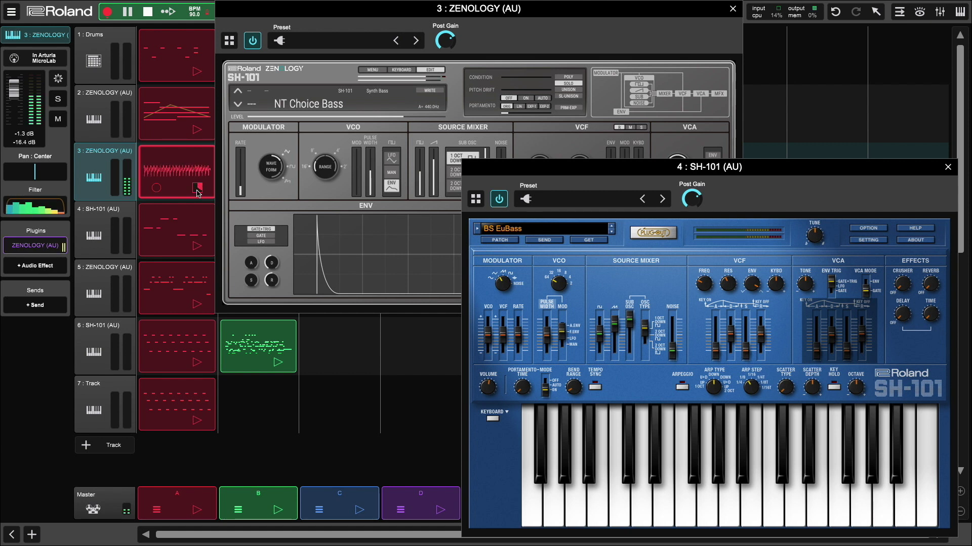
{"action": "left_click", "coordinate": [198, 247]}
{"action": "left_click", "coordinate": [200, 193]}
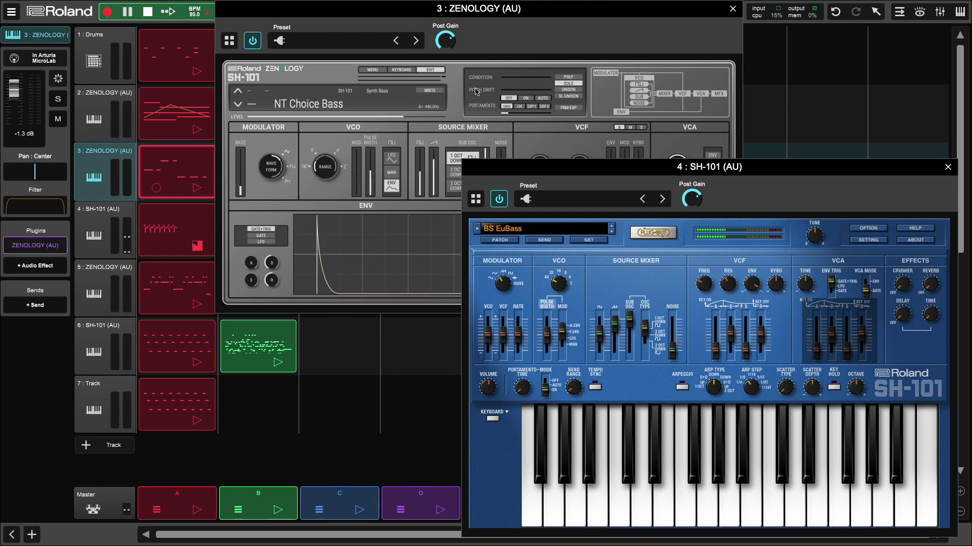
Step: Compare the track 3 ZENOLOGY and track 4 SH-101 panels by alternating their windows during playback, and stop the clips
{"action": "left_click", "coordinate": [375, 155]}
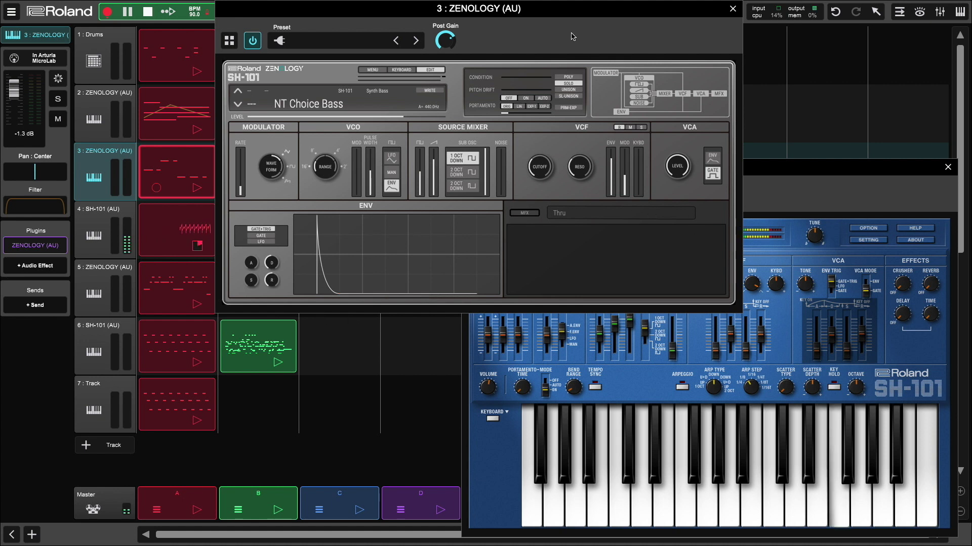
{"action": "left_click", "coordinate": [783, 179]}
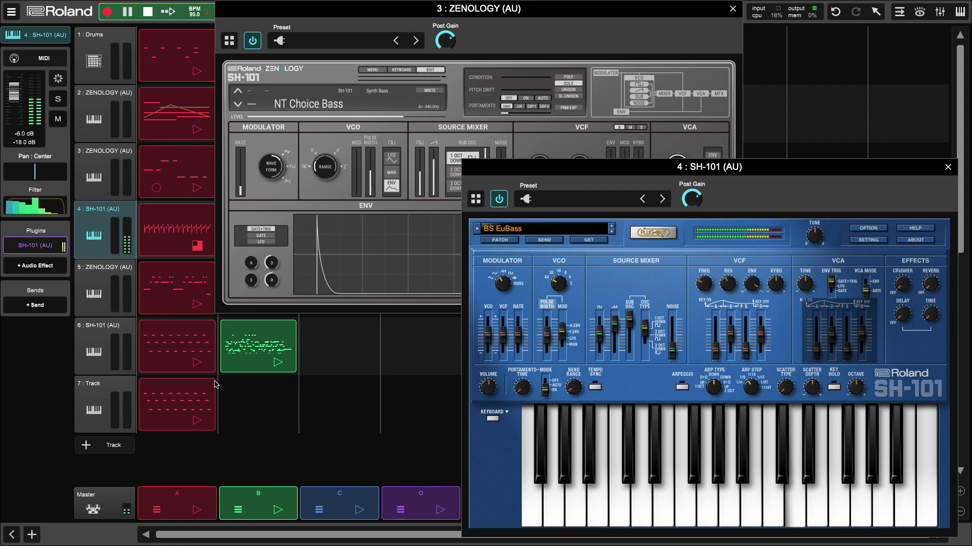
{"action": "left_click", "coordinate": [197, 509]}
{"action": "left_click", "coordinate": [197, 509]}
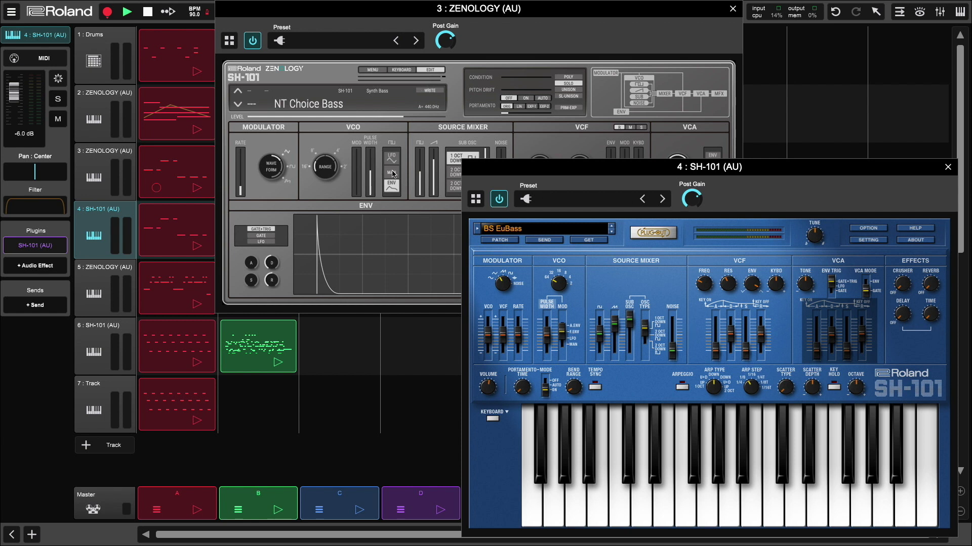
Step: Arrange the two synth windows so the full track 3 ZENOLOGY panel sits above the track 4 SH-101's control section
{"action": "left_click", "coordinate": [597, 7]}
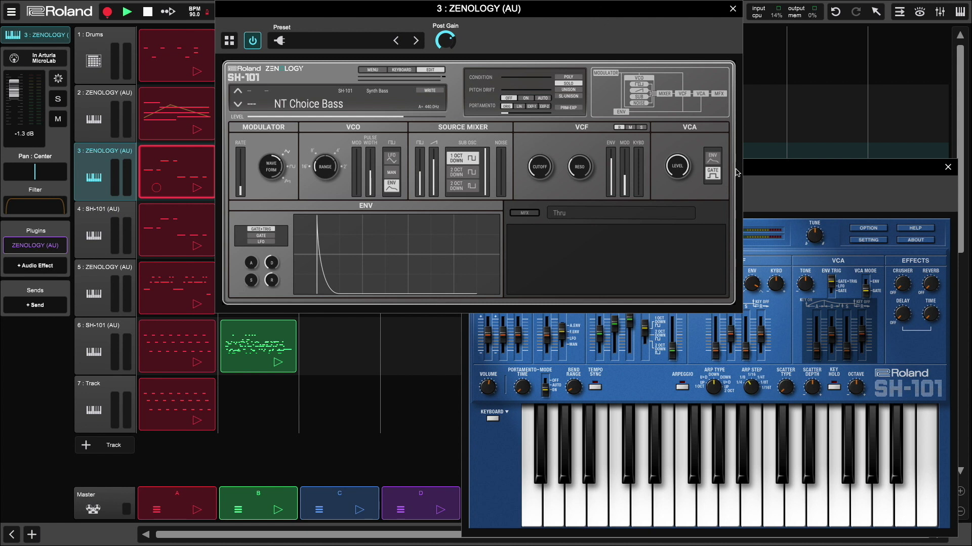
{"action": "left_click", "coordinate": [783, 187]}
{"action": "left_click", "coordinate": [606, 21]}
{"action": "left_click_drag", "start_coordinate": [542, 9], "coordinate": [389, 11]}
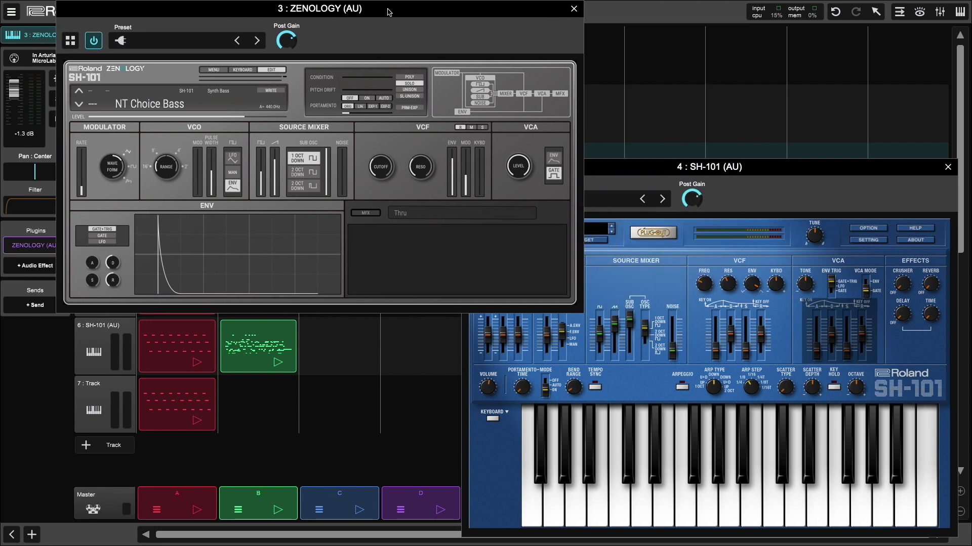
{"action": "left_click_drag", "start_coordinate": [680, 167], "coordinate": [484, 259]}
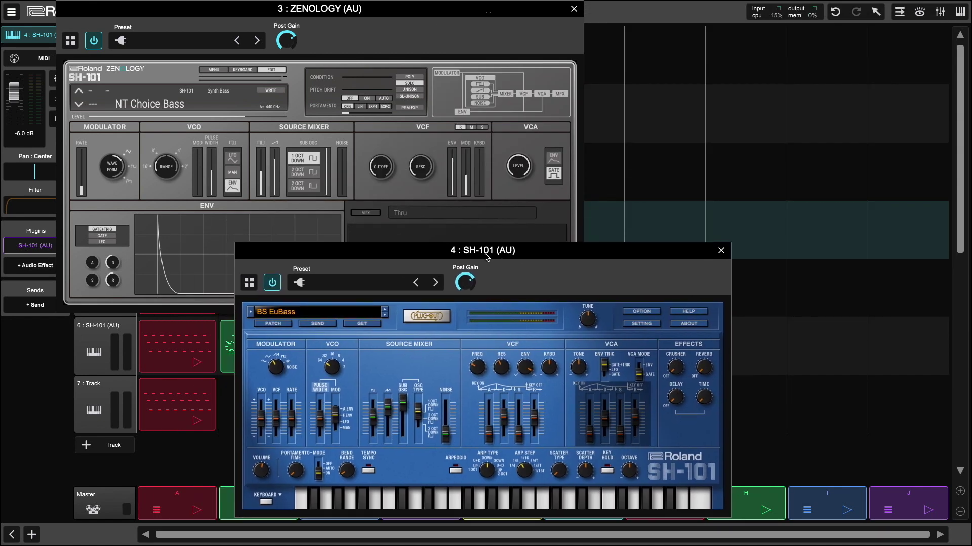
{"action": "left_click_drag", "start_coordinate": [384, 11], "coordinate": [550, 7]}
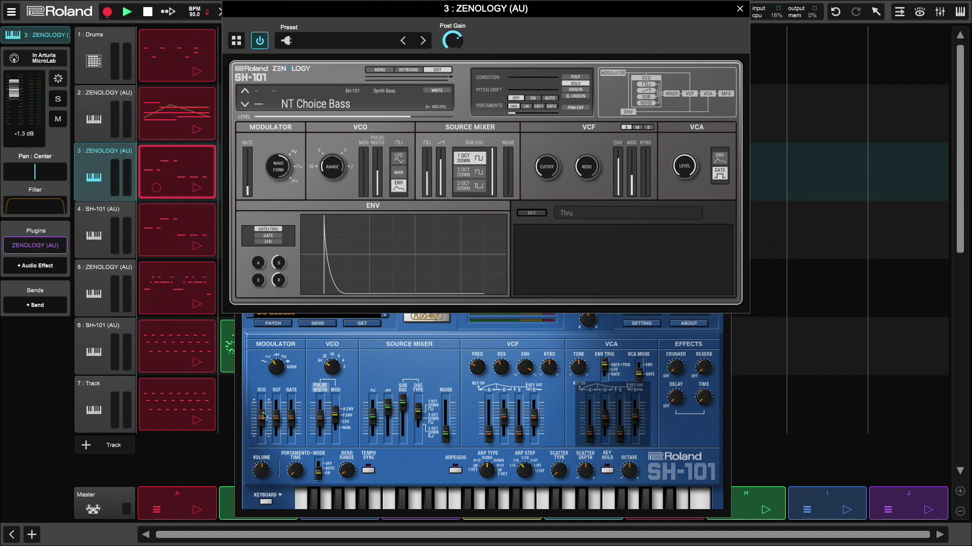
Step: Compare the SH-101 controls with ZENOLOGY, temporarily enabling ZENOLOGY's MFX to view its effect categories, and switch MFX off again
{"action": "mouse_move", "coordinate": [263, 420]}
{"action": "left_mouse_down"}
{"action": "mouse_move", "coordinate": [263, 401]}
{"action": "mouse_move", "coordinate": [262, 454]}
{"action": "mouse_move", "coordinate": [269, 421]}
{"action": "left_mouse_up"}
{"action": "left_click", "coordinate": [639, 379]}
{"action": "left_click", "coordinate": [536, 214]}
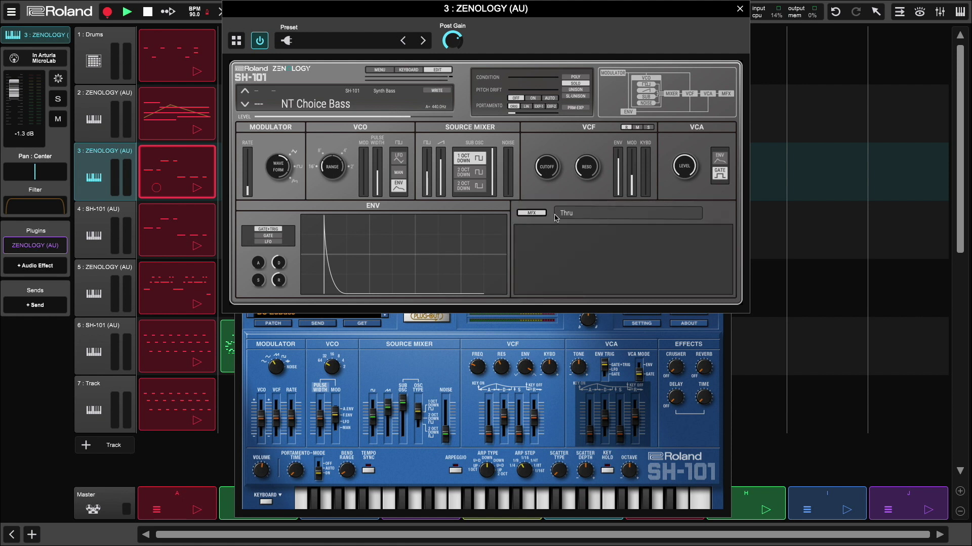
{"action": "left_click", "coordinate": [557, 215]}
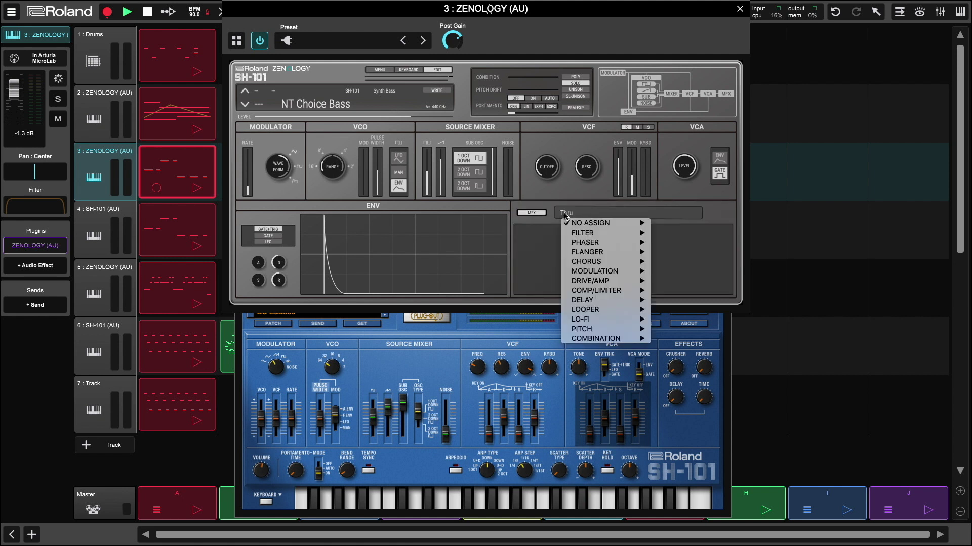
{"action": "left_click", "coordinate": [537, 216]}
{"action": "left_click", "coordinate": [537, 216]}
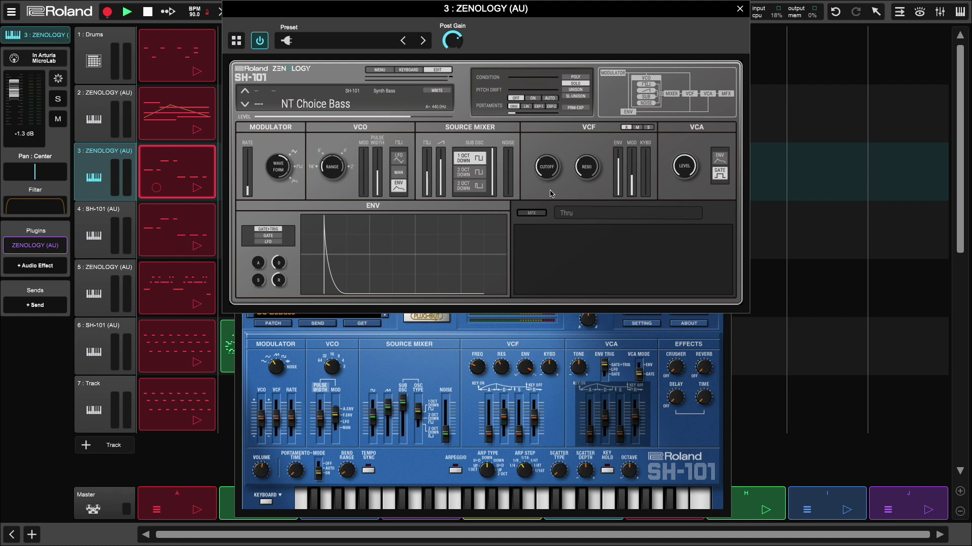
Step: Open the ZENOLOGY Owner's Manual from the synth's help and go to its Contents page
{"action": "left_click", "coordinate": [648, 128]}
{"action": "left_click", "coordinate": [379, 71]}
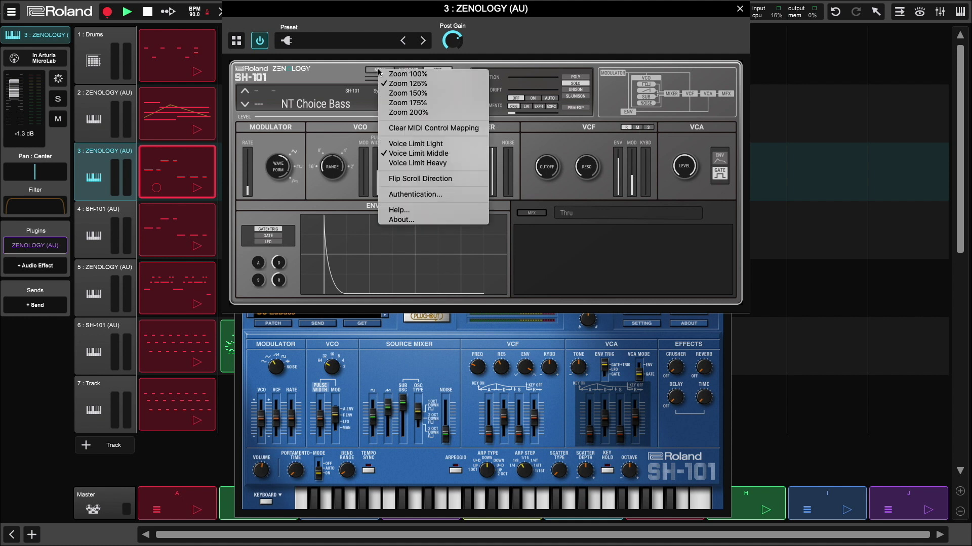
{"action": "left_click", "coordinate": [411, 213]}
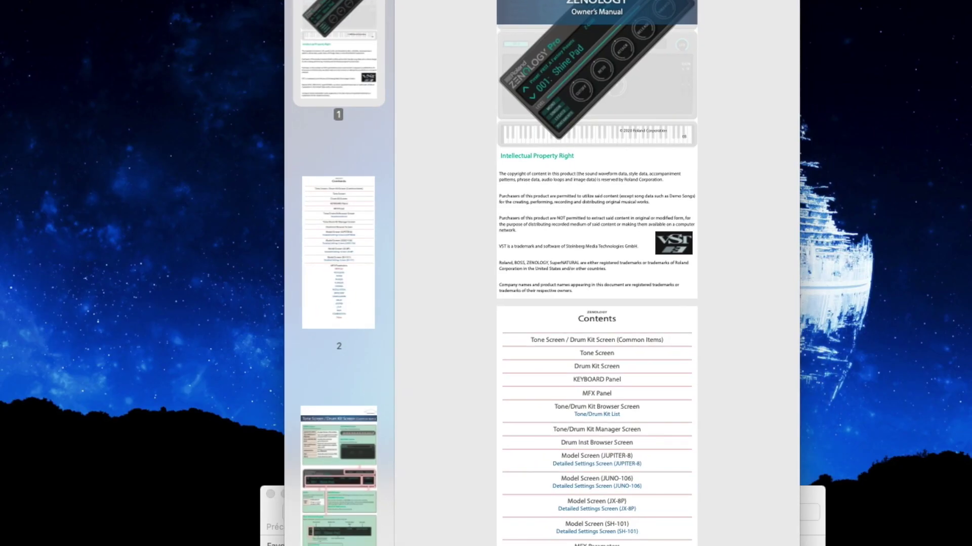
{"action": "scroll", "coordinate": [585, 397], "scroll_direction": "up", "scroll_amount": 5}
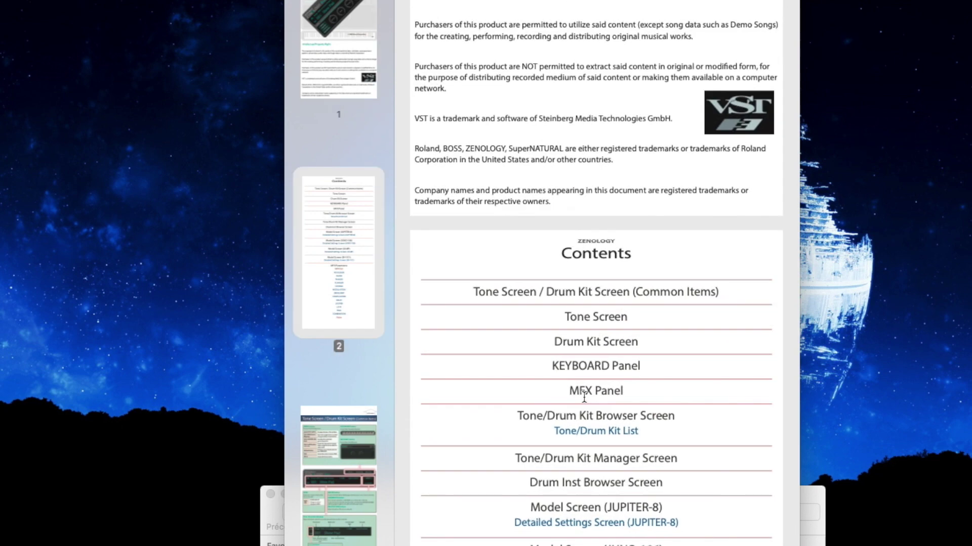